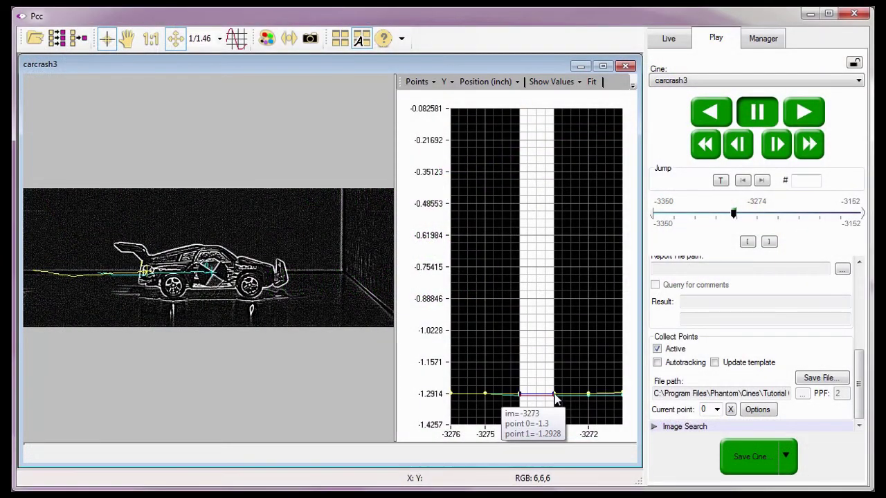
Leave Pcc and open the folder C:\Program Files\Phantom\Cines\Tutorial Cines in Windows Explorer.
click(848, 20)
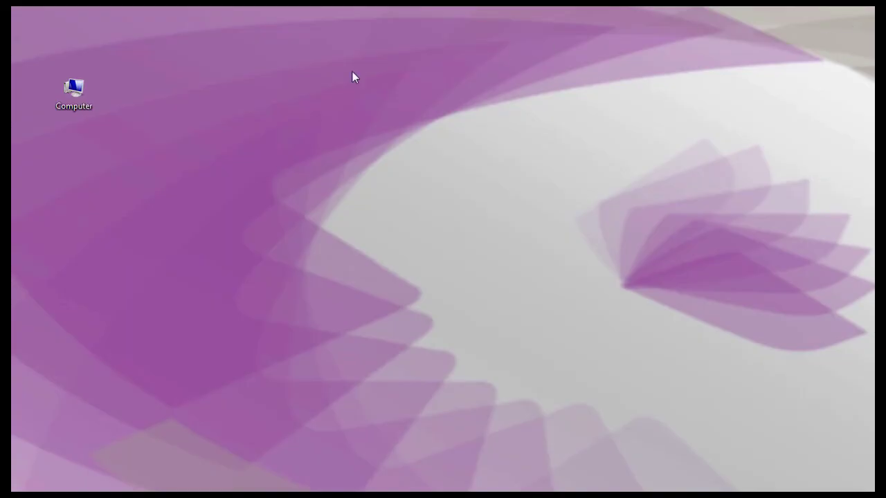
double_click(87, 89)
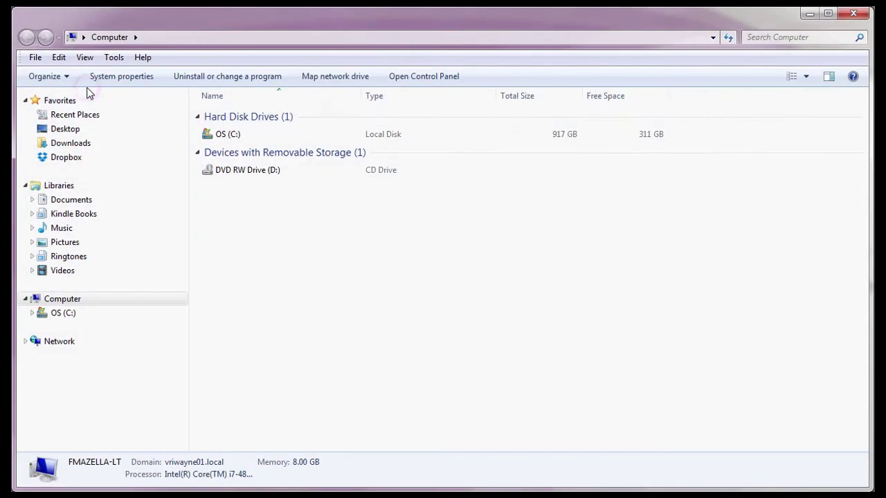
click(229, 136)
double_click(229, 136)
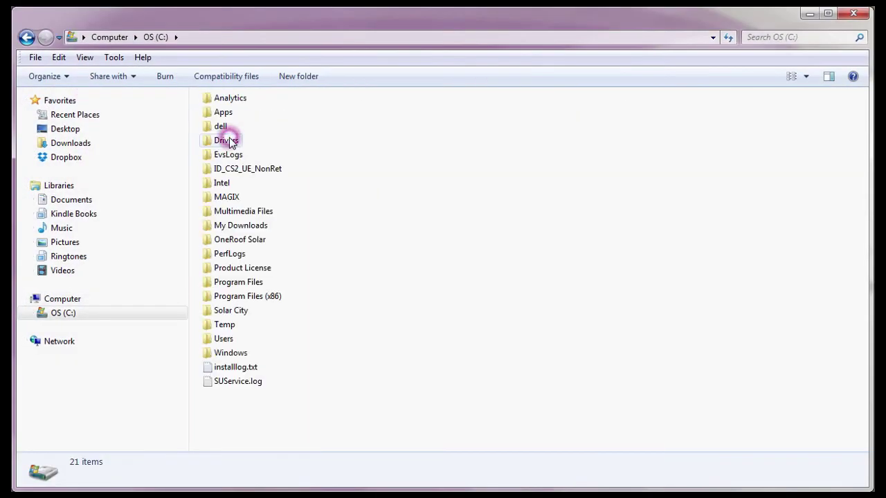
double_click(228, 284)
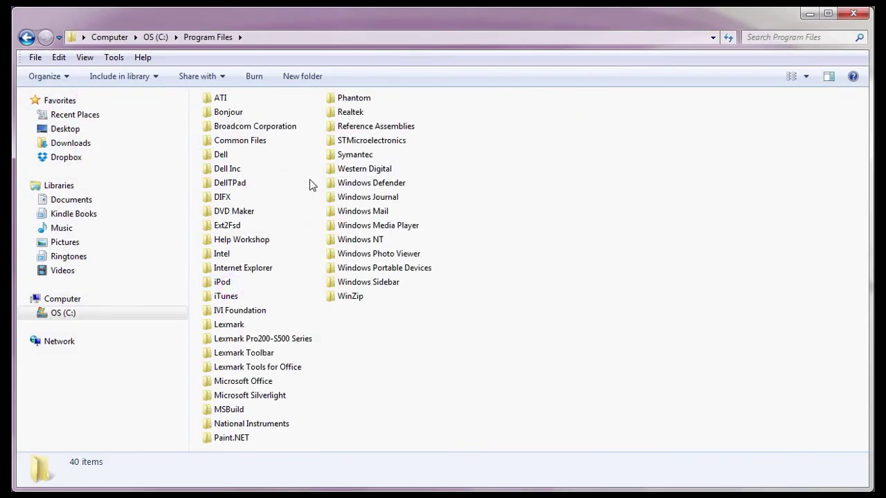
double_click(332, 100)
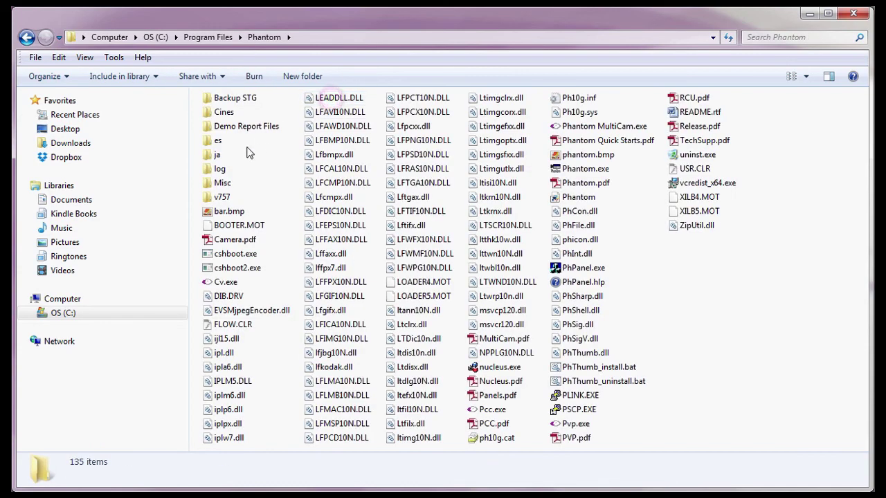
double_click(208, 112)
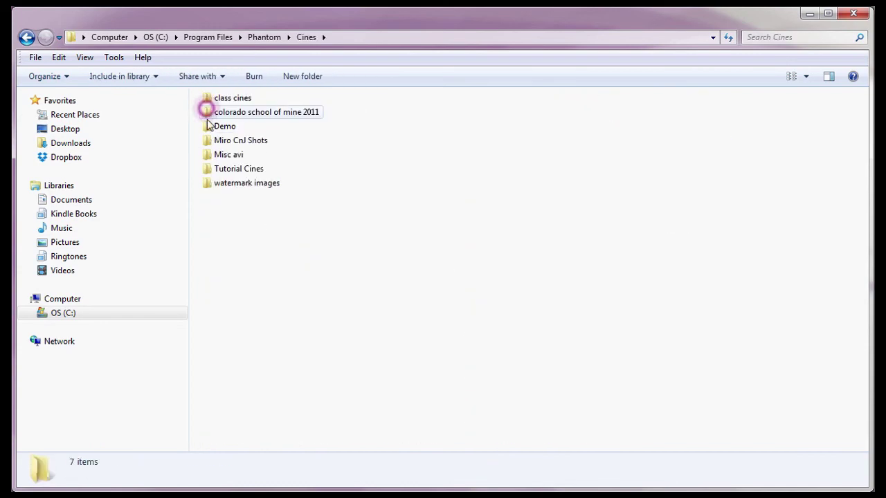
double_click(209, 169)
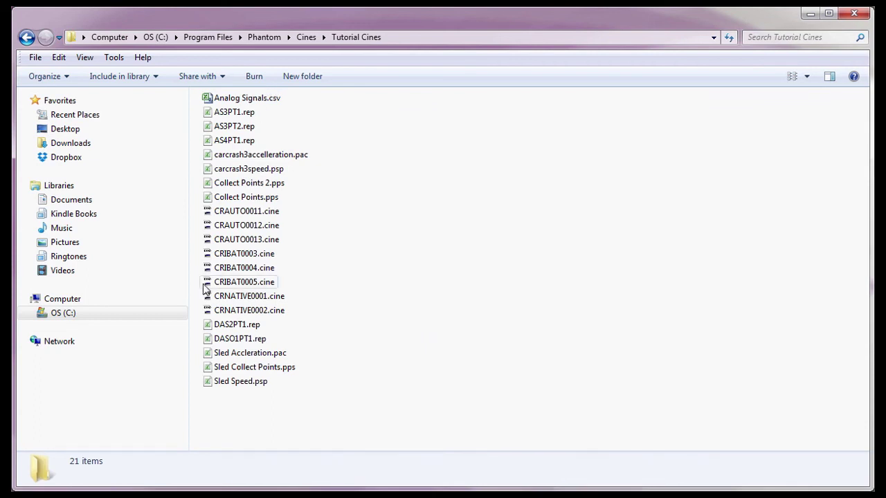
Open the default program chooser for the report file DASO1PT1.rep.
click(203, 347)
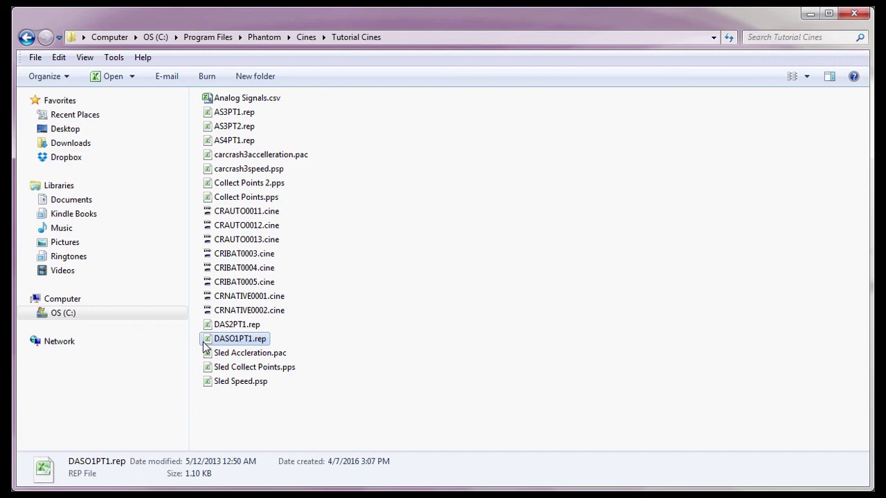
right_click(205, 348)
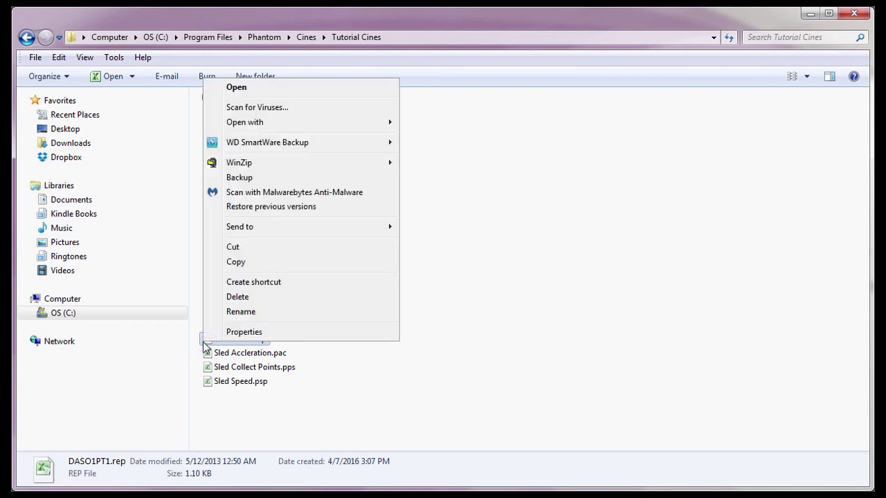
click(289, 125)
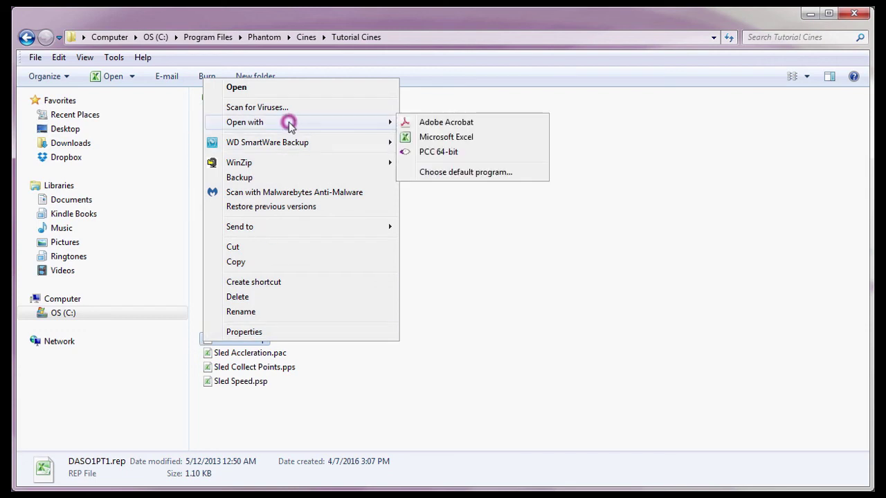
click(464, 173)
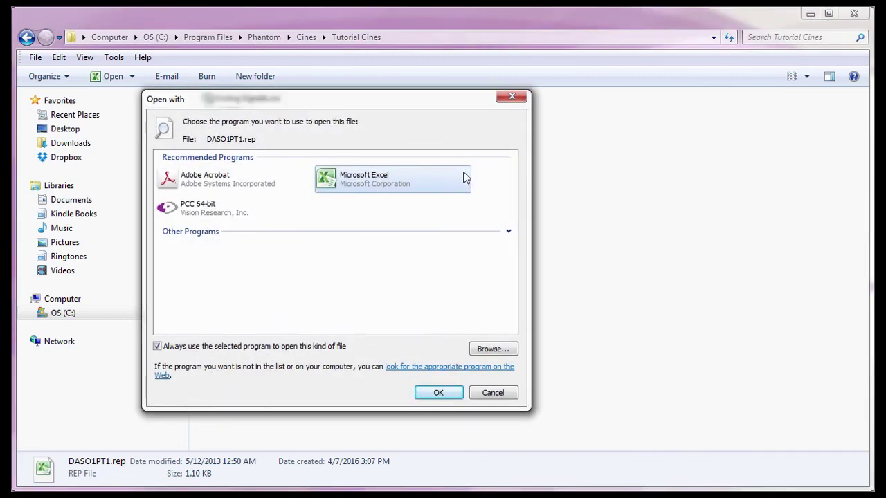
click(200, 101)
click(423, 178)
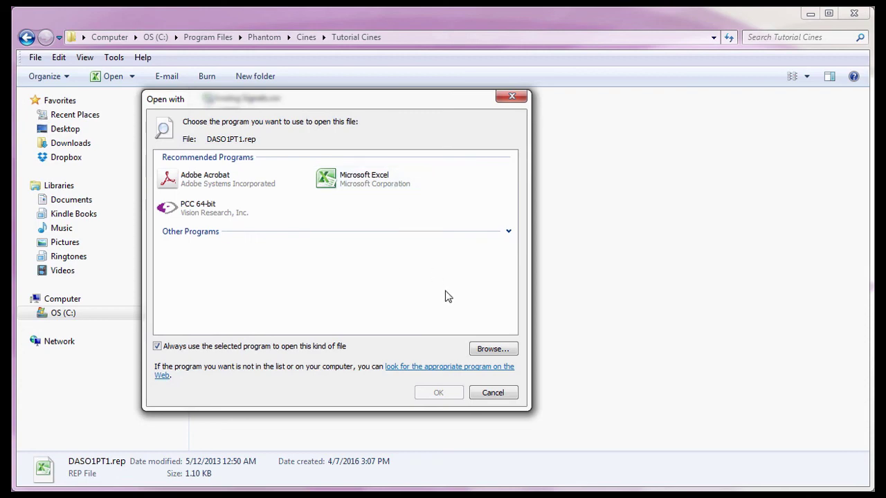
Set EXCEL.EXE from C:\Program Files (x86)\Microsoft Office\Office14 as the program that always opens .rep files, and confirm to open the report.
click(484, 351)
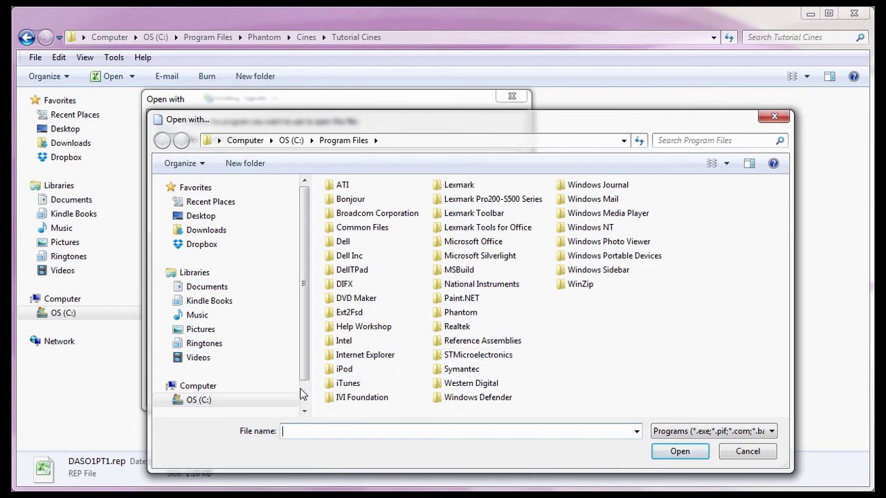
click(269, 400)
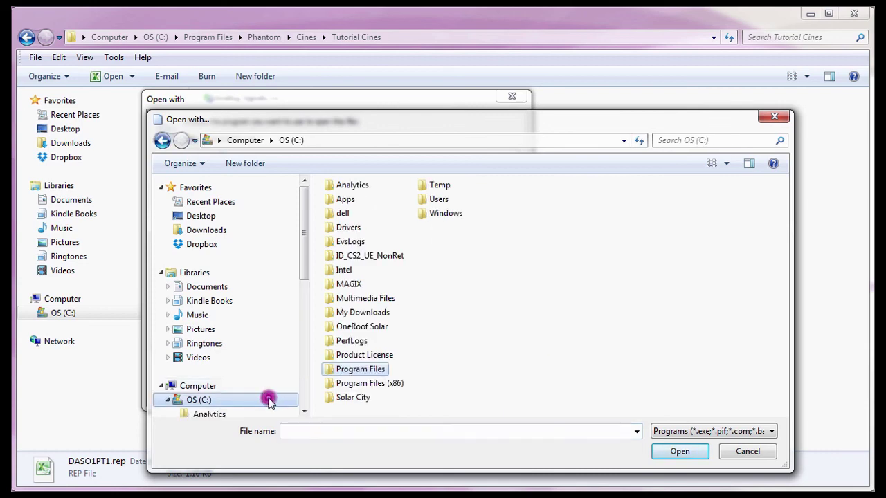
double_click(363, 384)
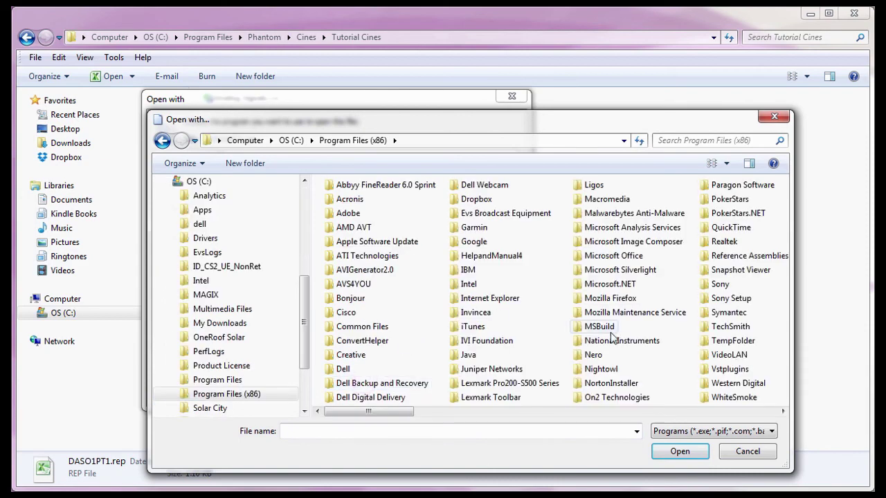
double_click(617, 256)
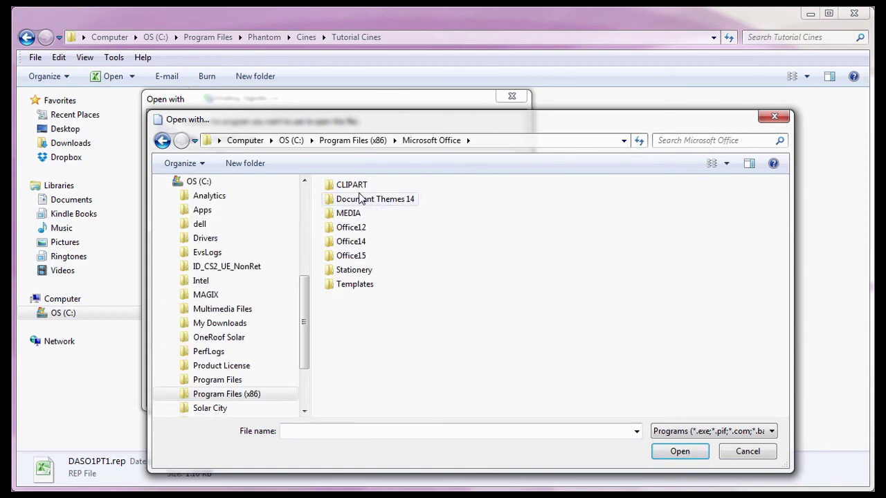
double_click(353, 241)
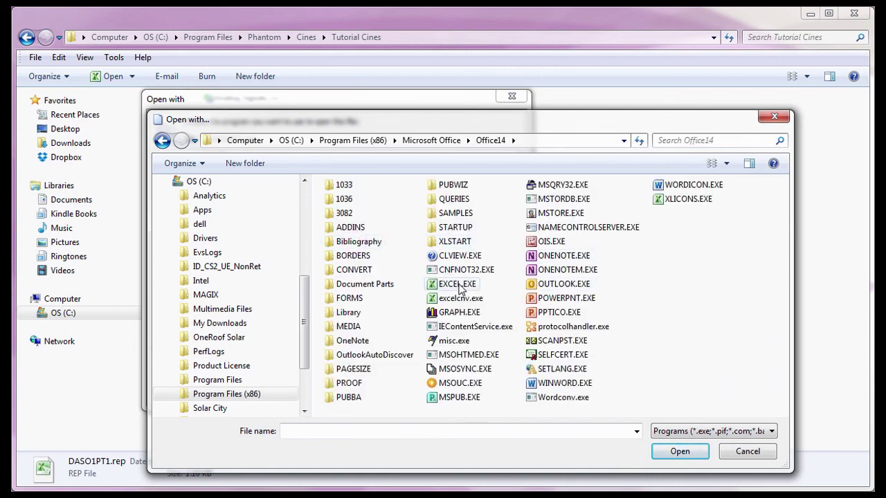
click(459, 288)
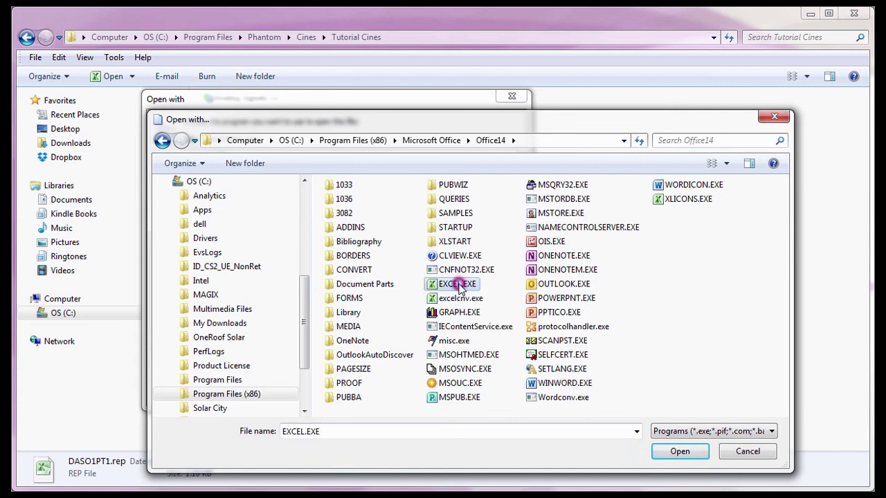
click(679, 452)
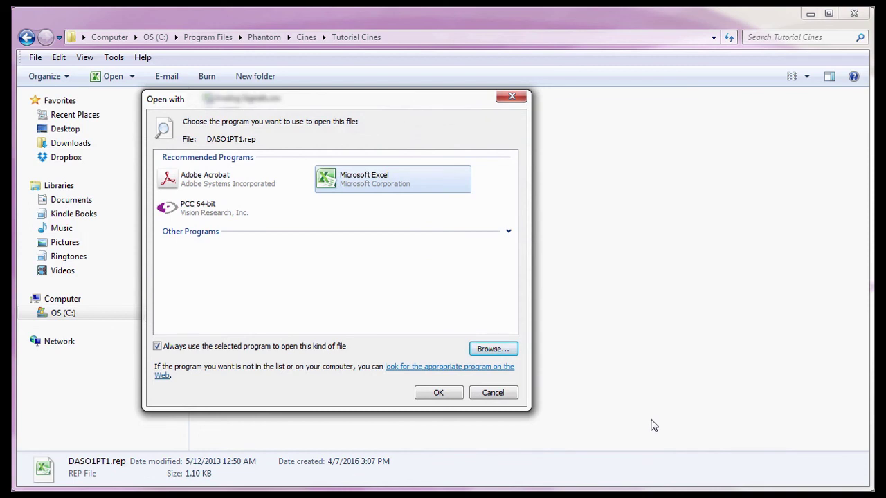
click(147, 348)
click(435, 393)
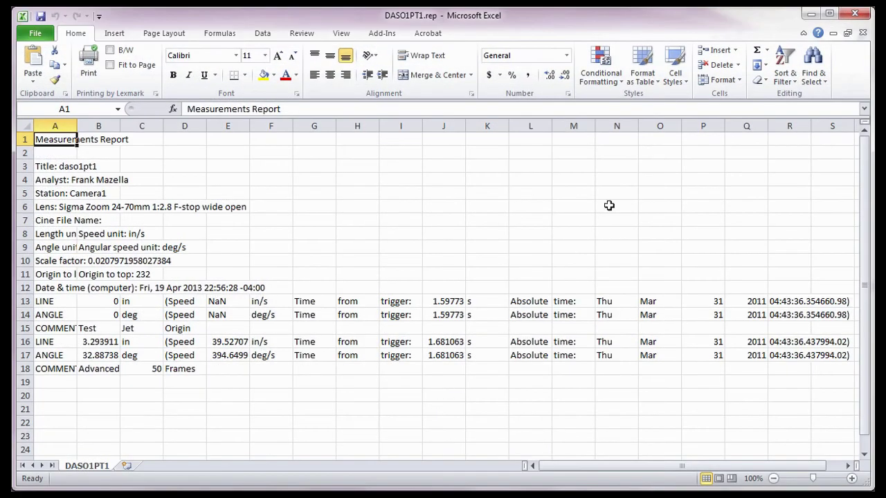
Return to the Tutorial Cines folder and open DASO1PT1.rep again with its default program.
click(809, 13)
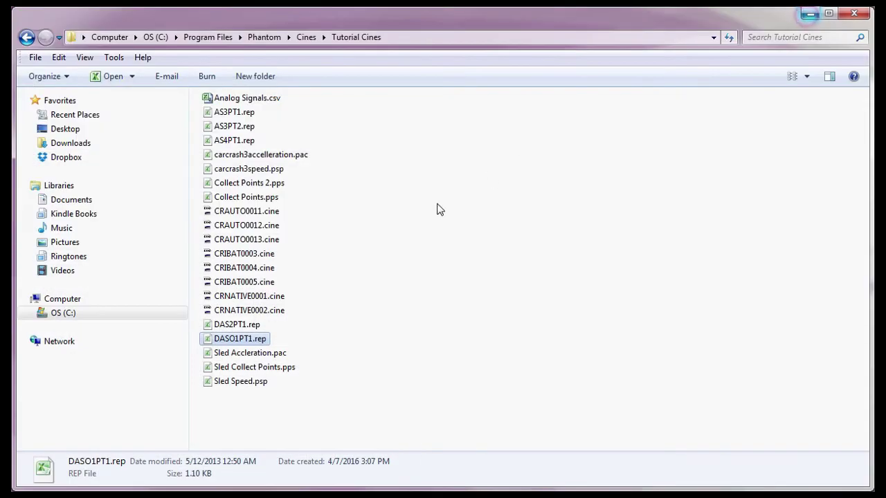
click(198, 346)
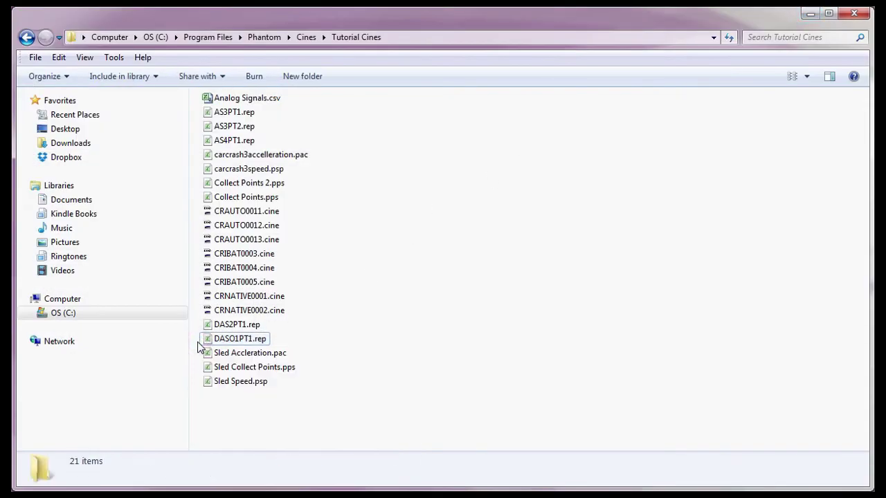
click(198, 342)
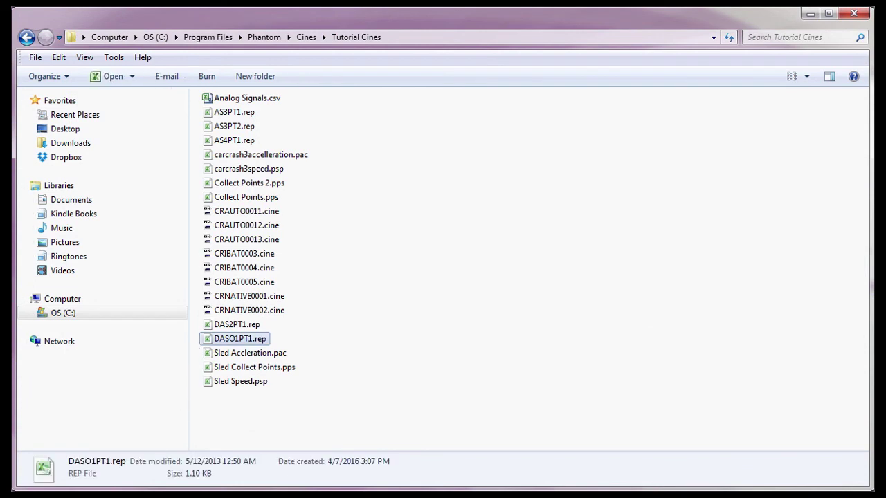
key(Return)
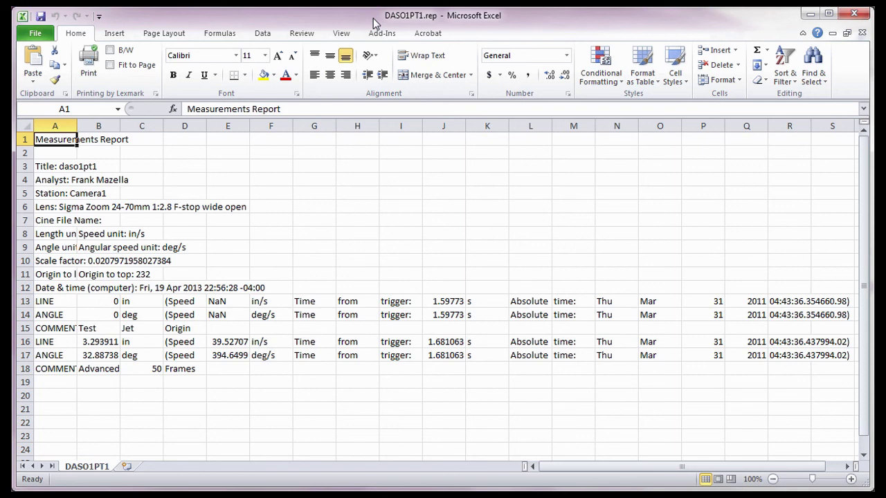
Convert the text in cells A13:A18 to columns as delimited data, using tab, comma and space delimiters and the General column format.
click(39, 302)
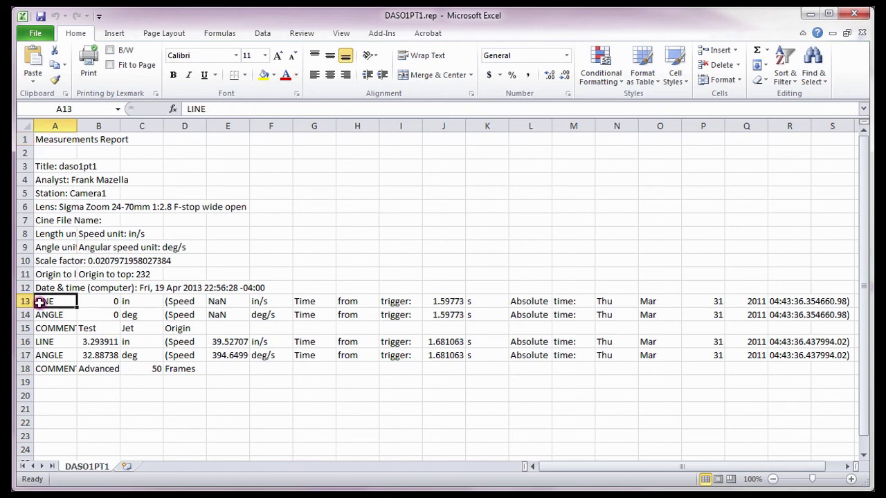
drag(39, 302, 44, 366)
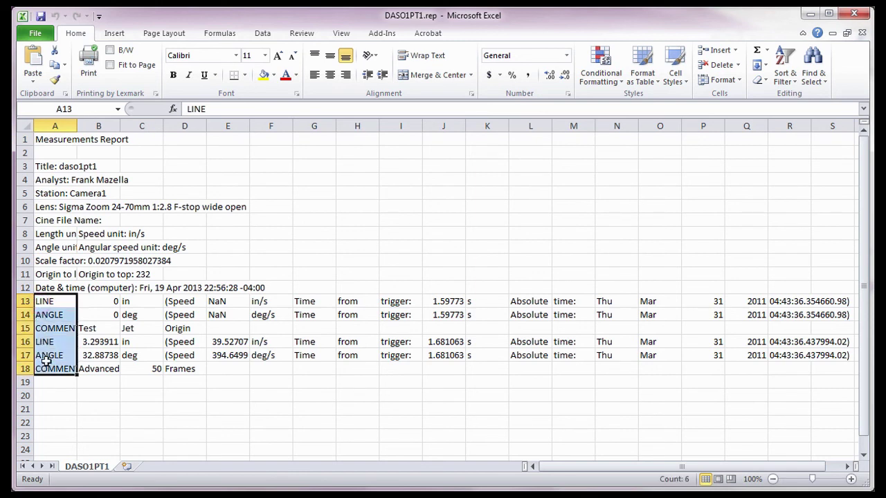
click(262, 33)
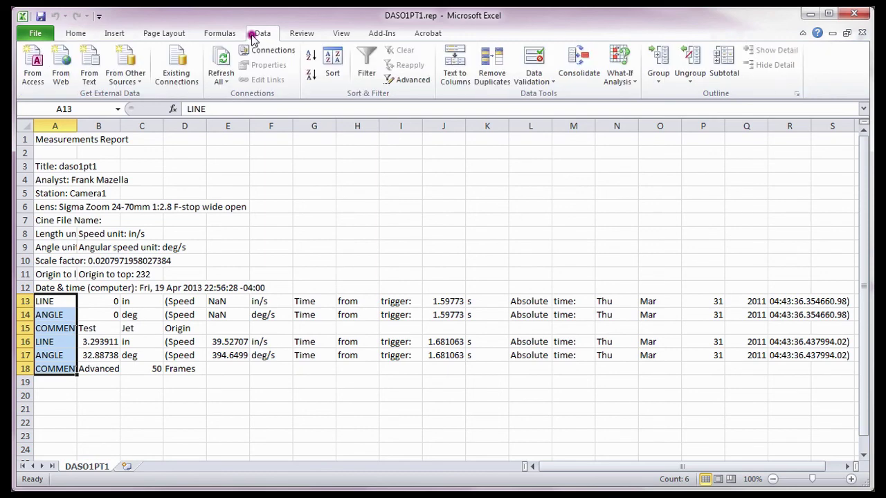
click(455, 60)
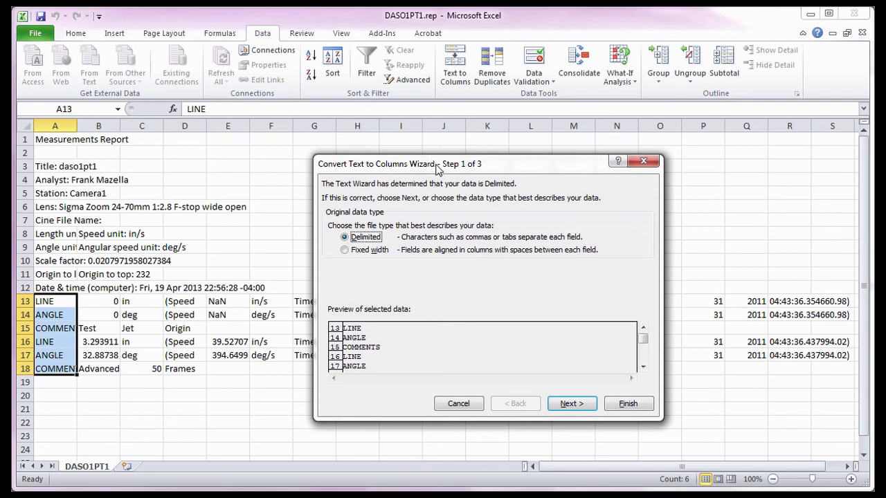
click(344, 238)
click(571, 404)
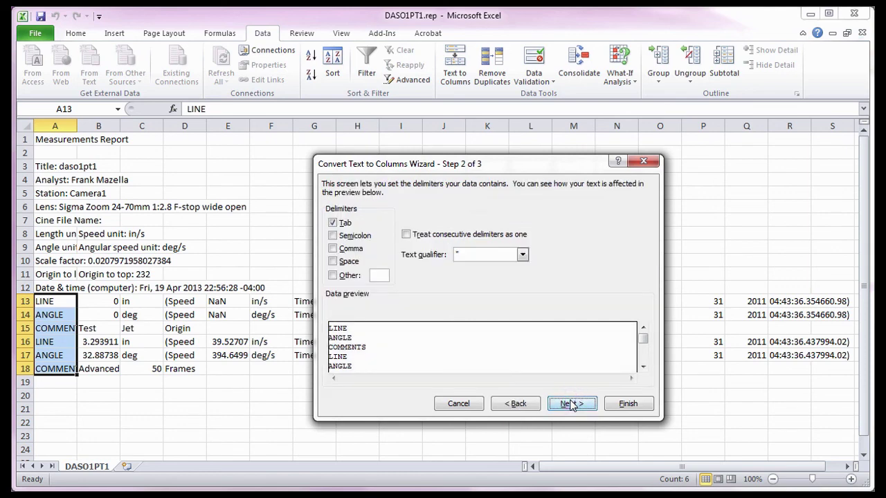
click(360, 215)
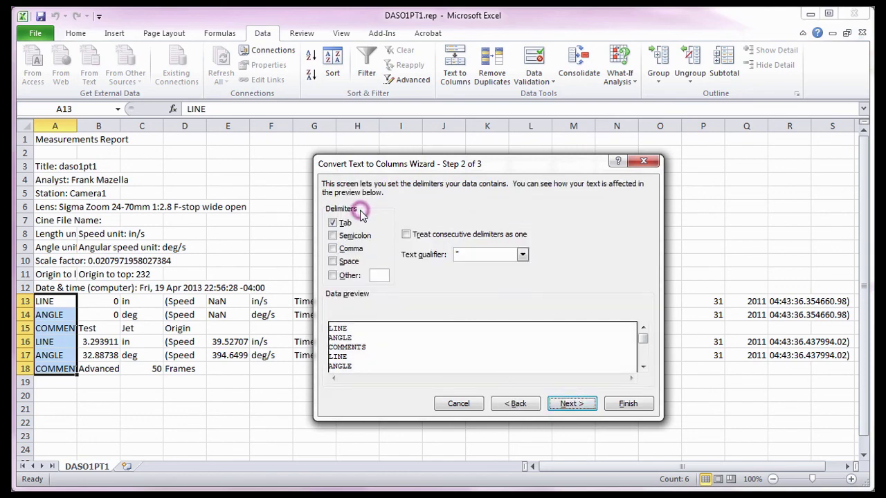
click(334, 248)
click(335, 262)
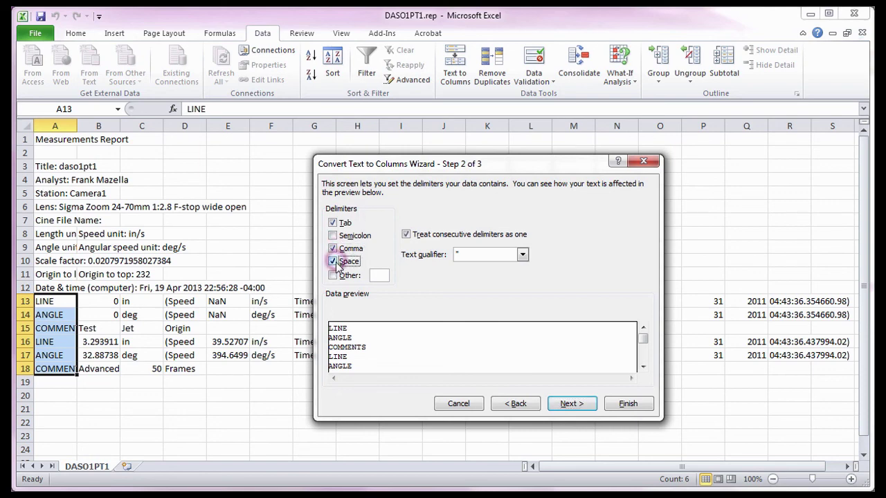
click(571, 407)
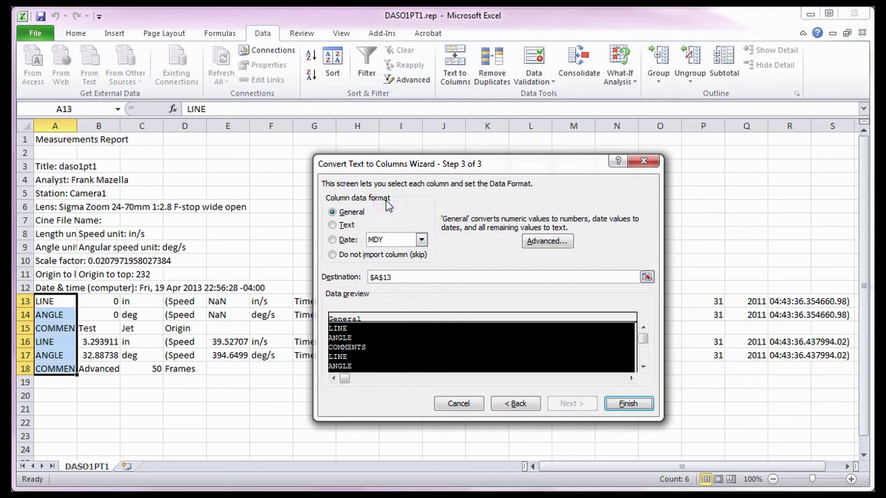
click(618, 404)
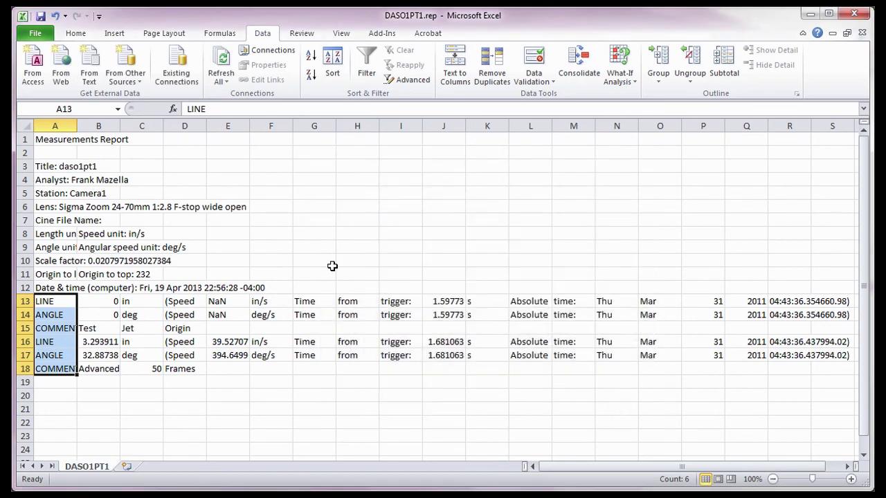
Set the horizontal text alignment of the whole worksheet to Left (Indent).
click(25, 126)
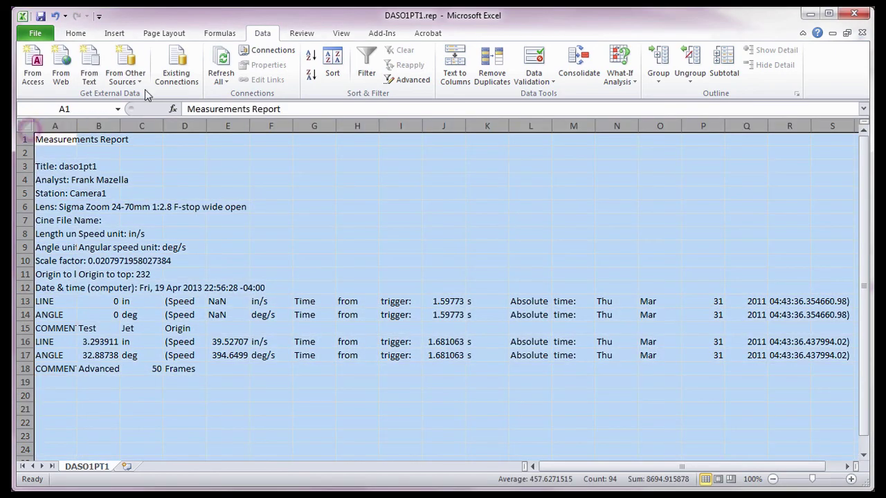
click(75, 33)
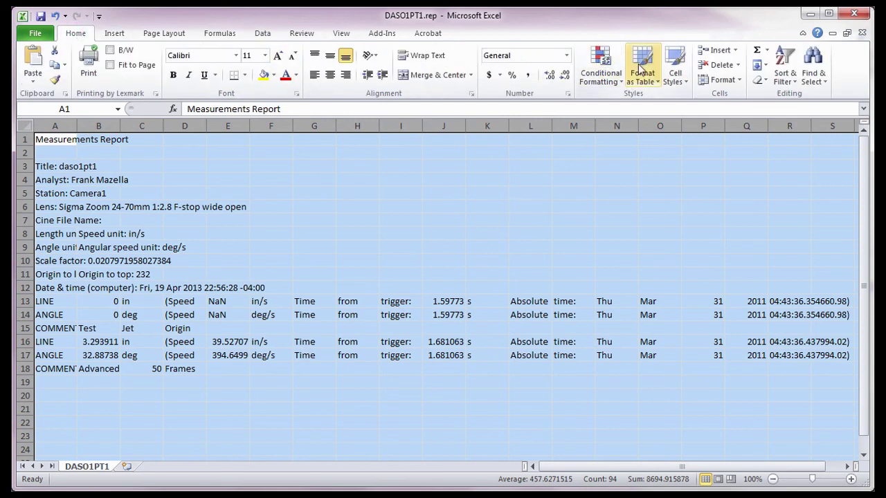
click(706, 80)
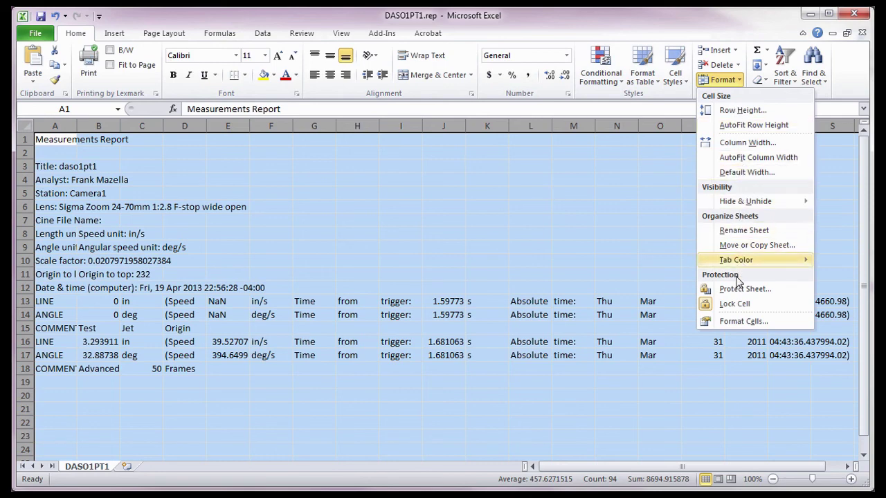
click(737, 320)
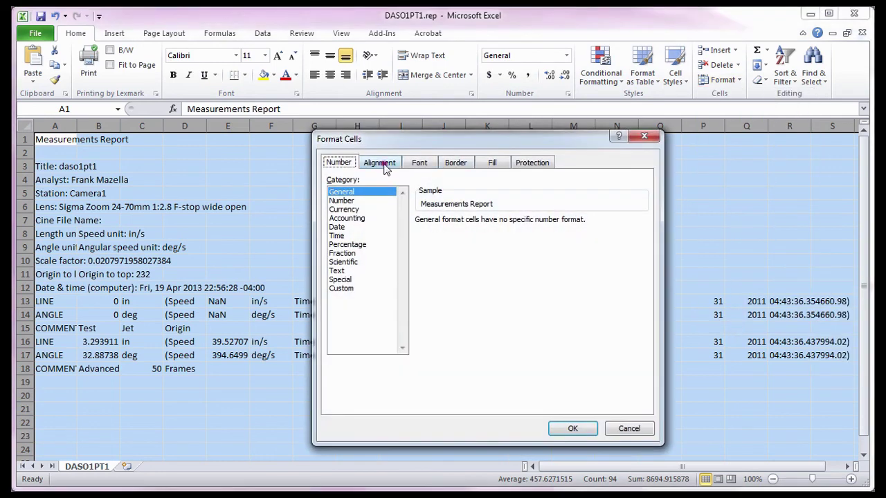
click(385, 166)
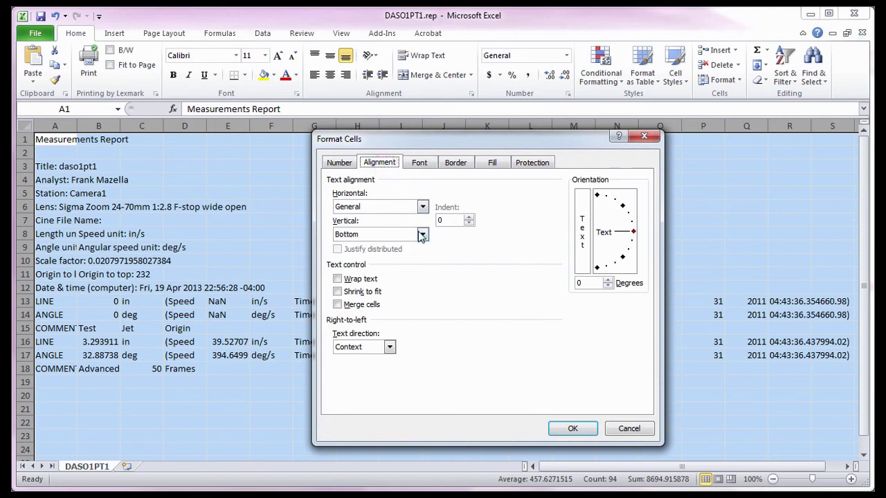
click(422, 207)
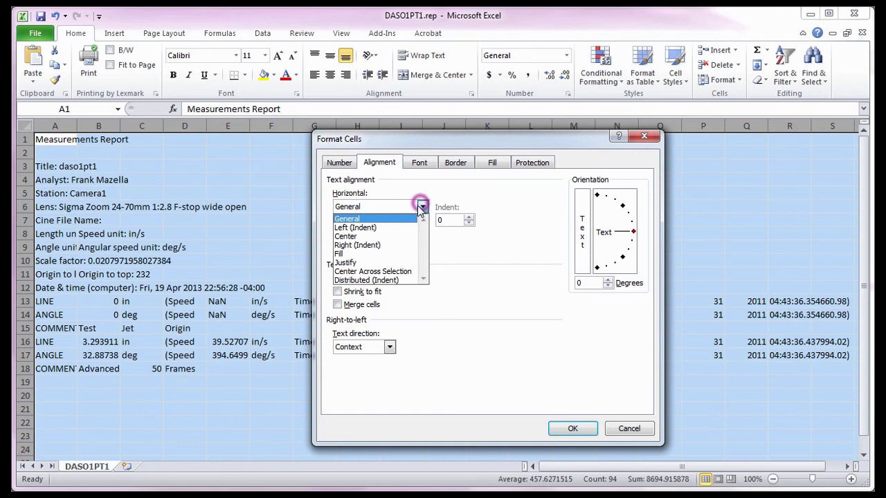
click(353, 229)
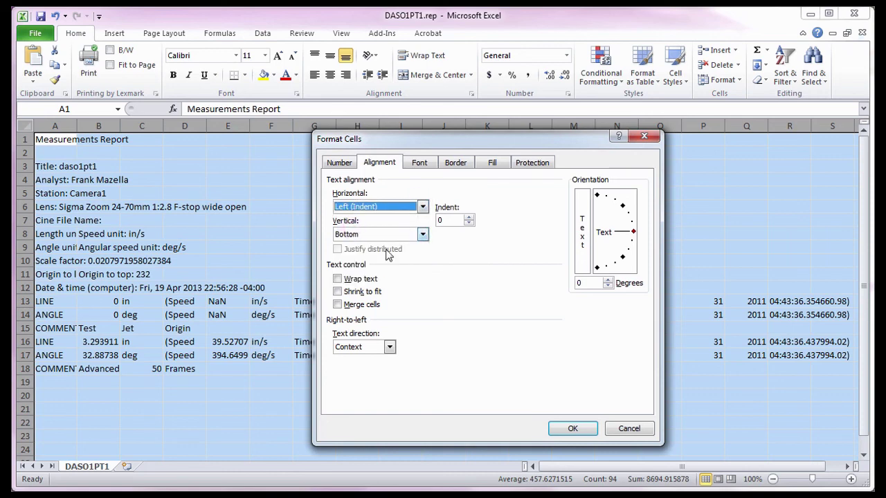
click(571, 430)
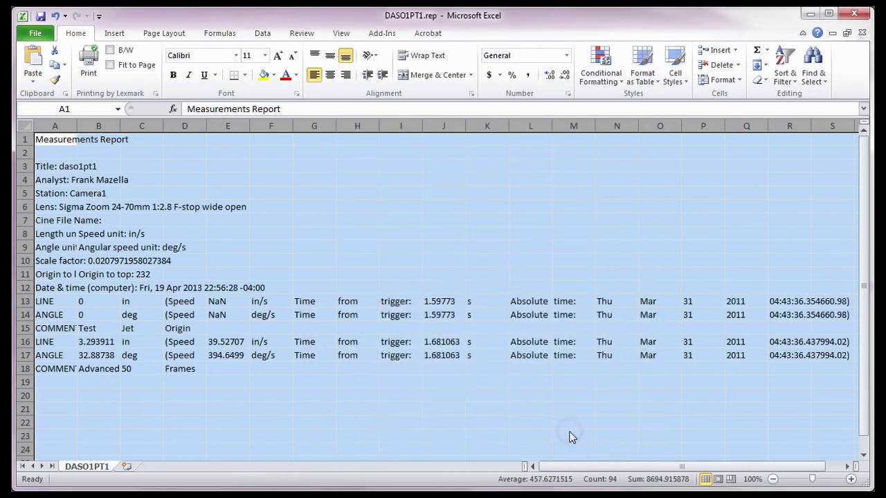
Go through the report heading, title, analyst, station and lens rows, and widen column A to fit its labels better.
click(104, 141)
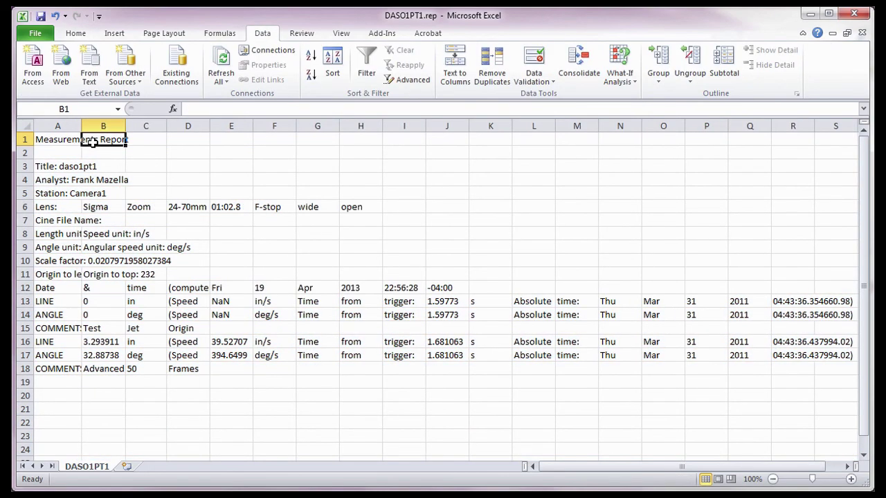
click(23, 139)
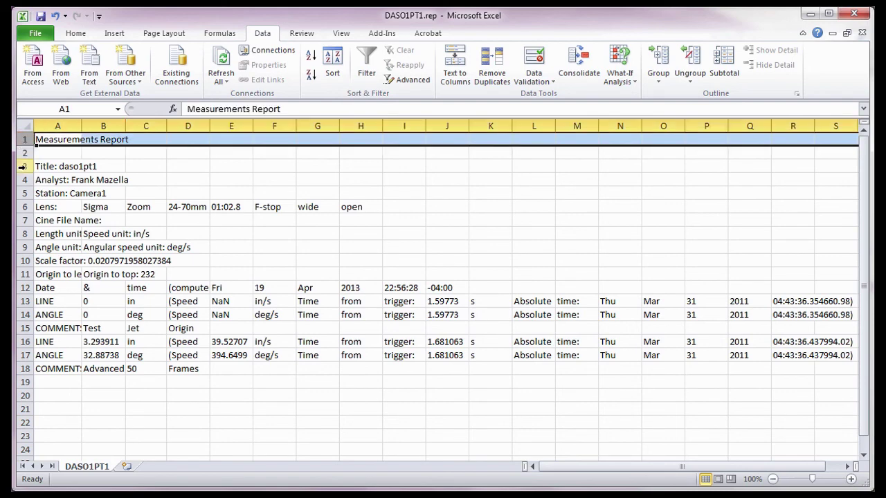
click(23, 166)
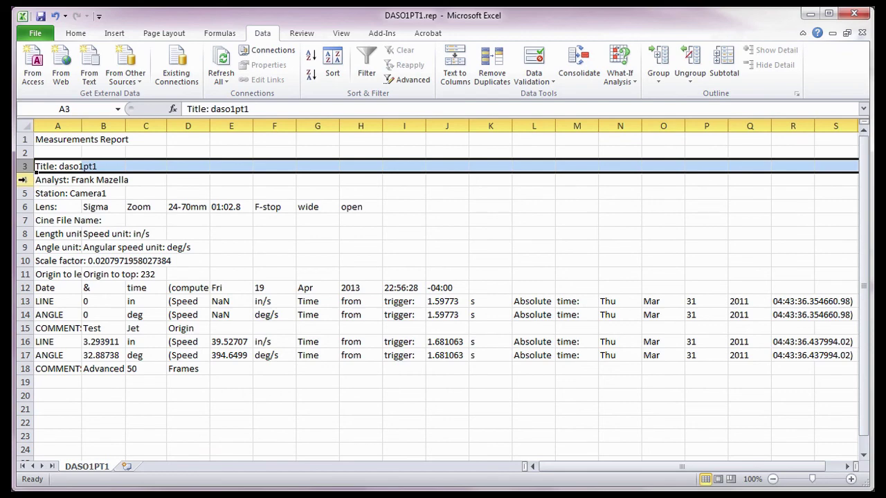
click(23, 180)
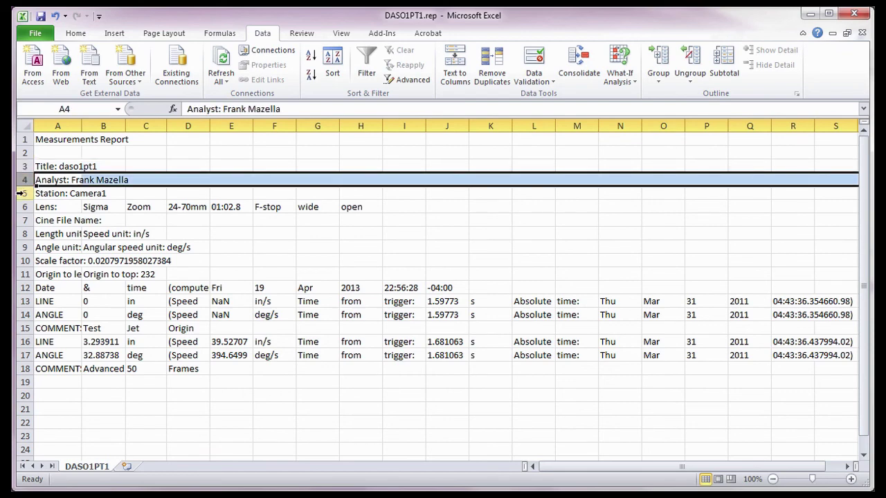
click(23, 193)
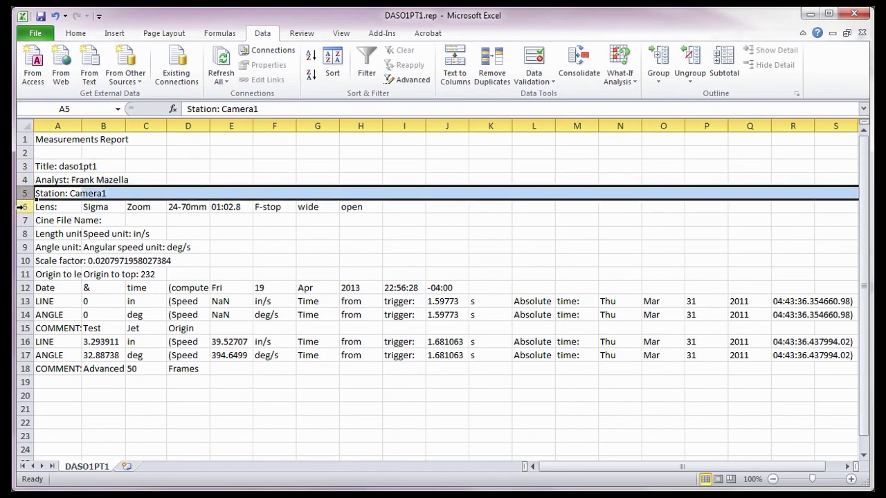
click(23, 207)
drag(81, 123, 102, 124)
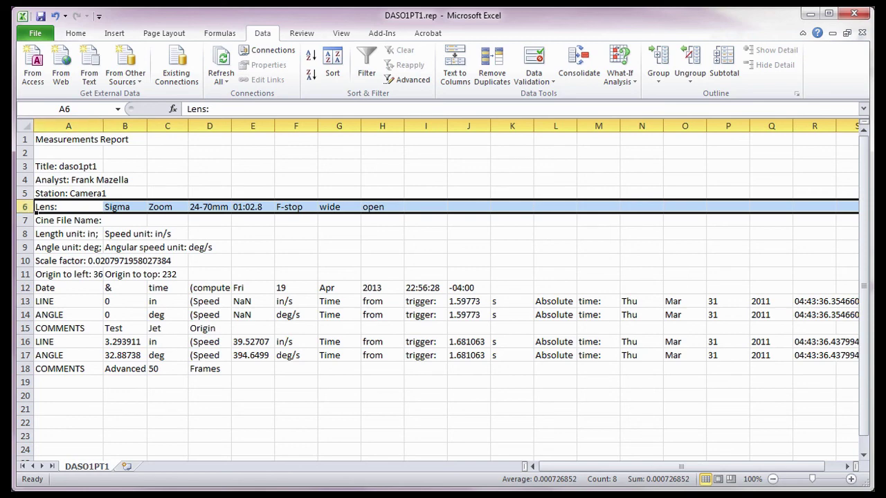
Go through rows 7 to 10 with the cine file name, units and scale factor, and widen column A further.
click(25, 220)
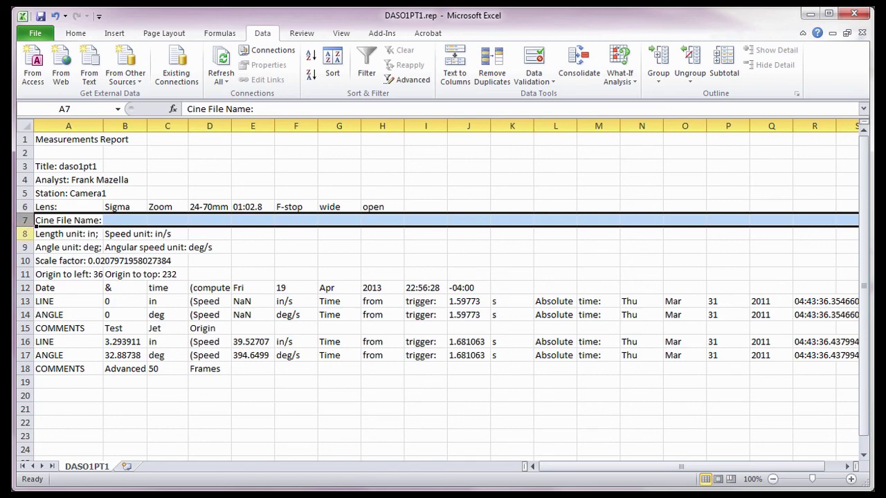
drag(25, 234, 25, 247)
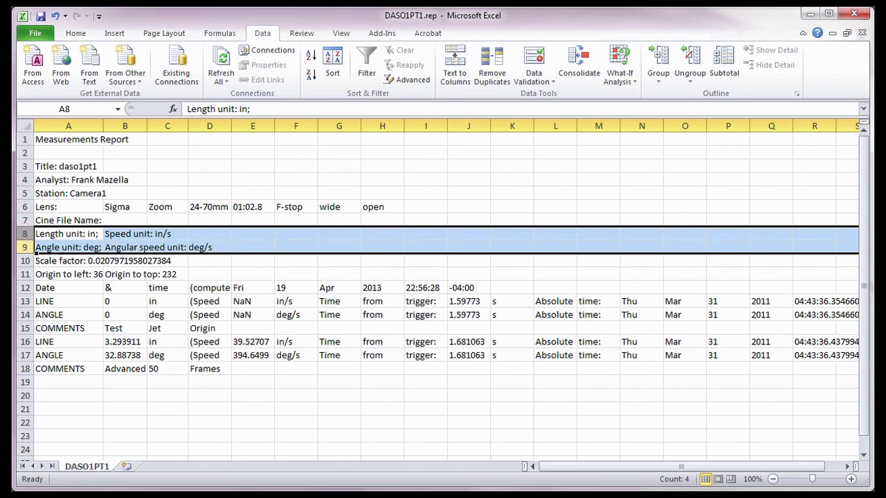
click(25, 247)
click(23, 261)
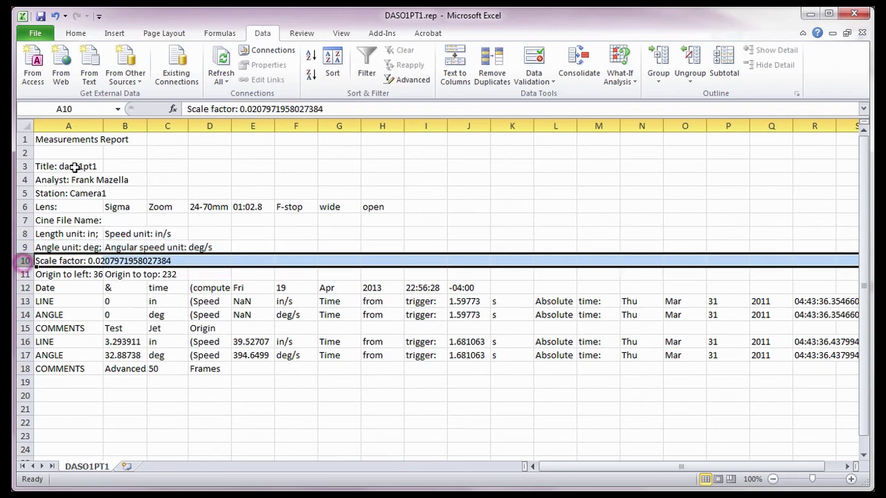
drag(103, 127, 121, 126)
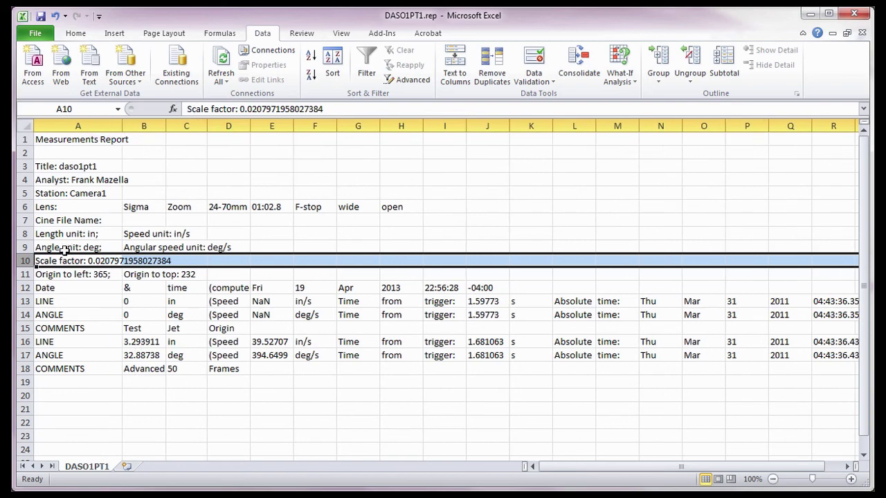
Examine the origin and date rows, measurement rows 16 to 18, and the time-from-trigger and absolute-time cells of row 16.
click(25, 274)
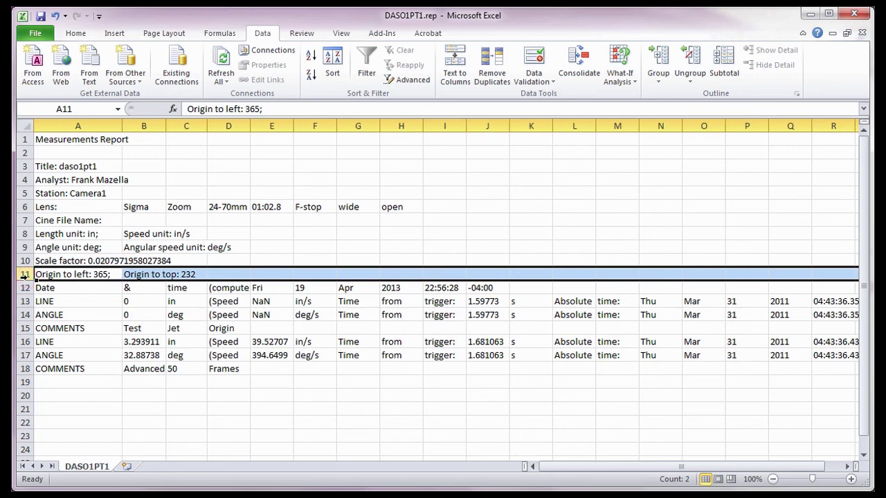
click(25, 288)
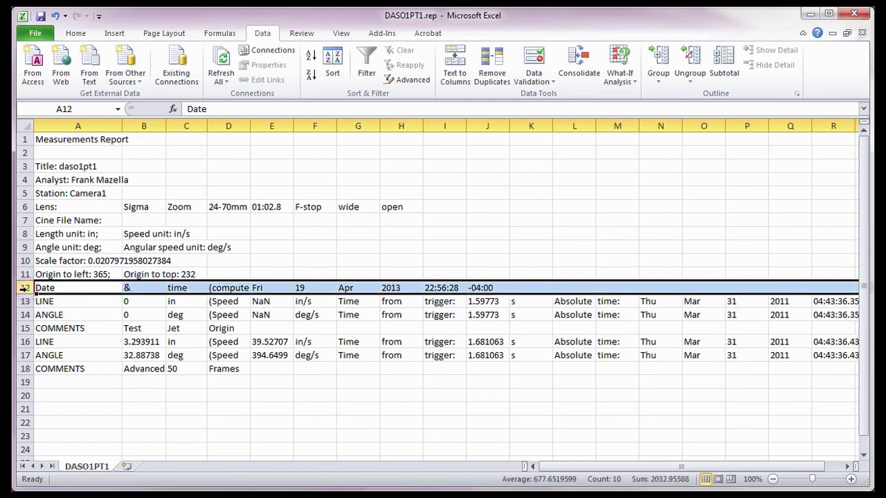
click(25, 342)
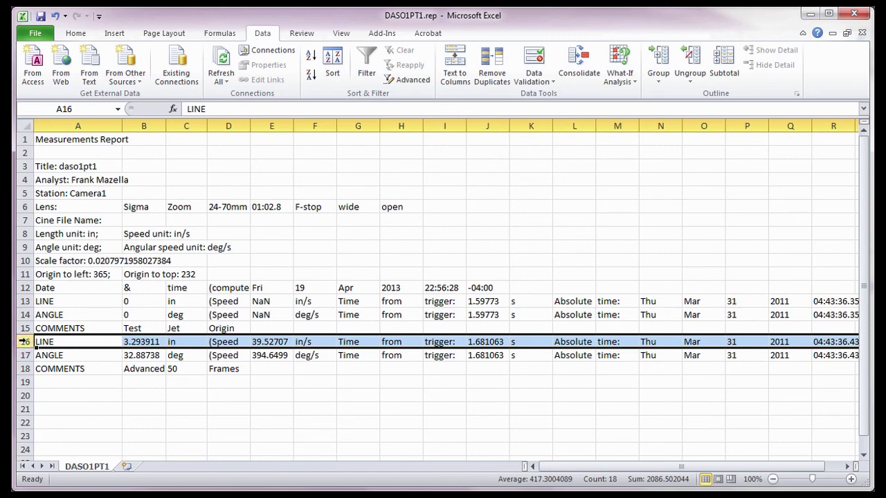
click(24, 355)
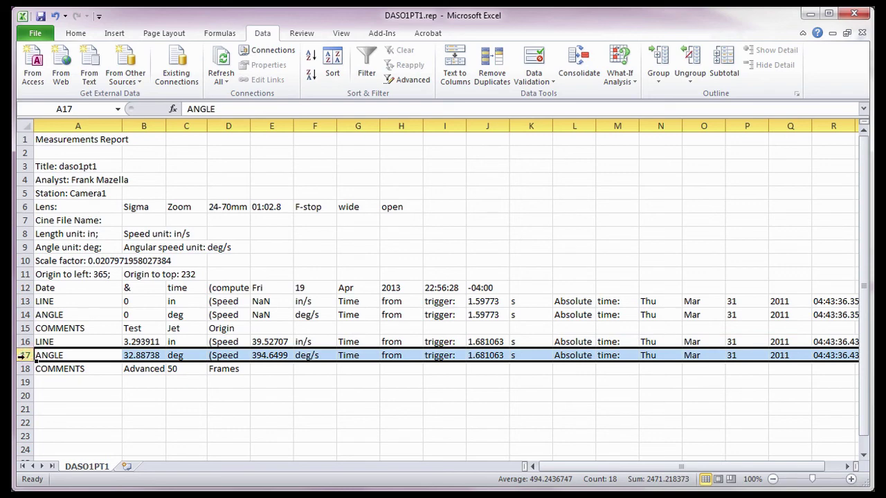
click(24, 369)
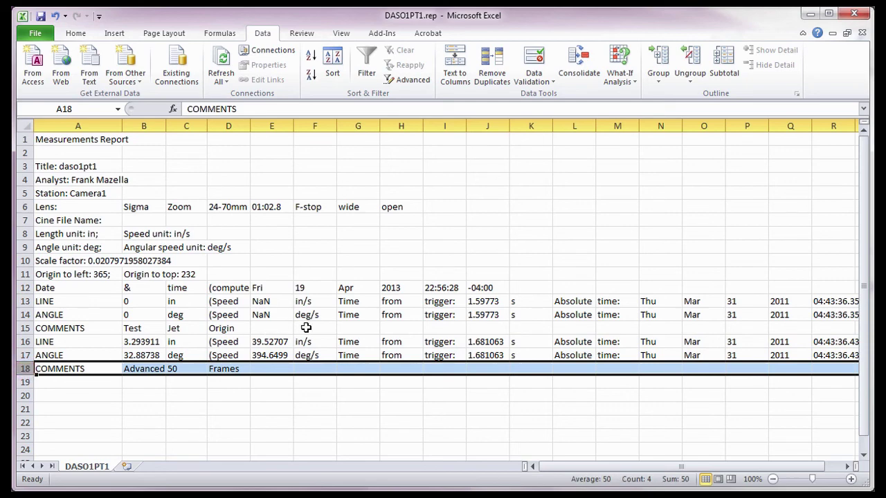
drag(350, 342, 510, 340)
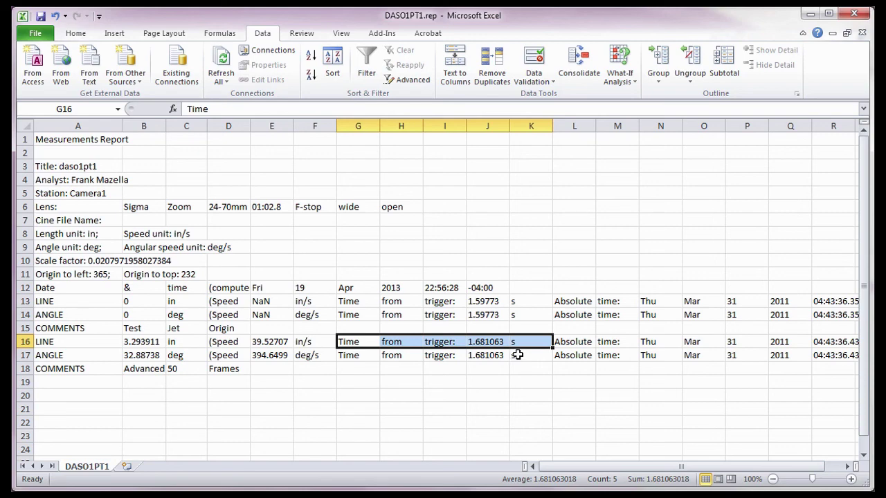
drag(564, 340, 763, 341)
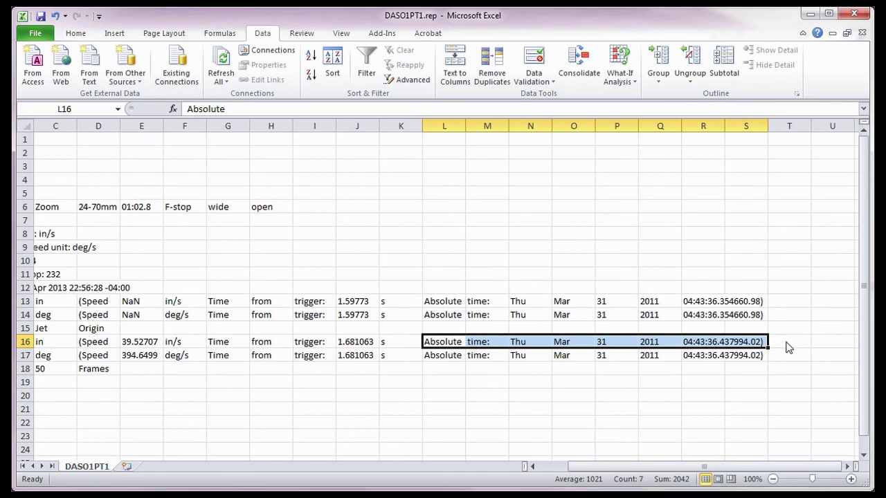
Close the report, saving it as tab-delimited text named DASO1PT1.rep in the Tutorial Cines folder and replacing the existing file.
click(853, 15)
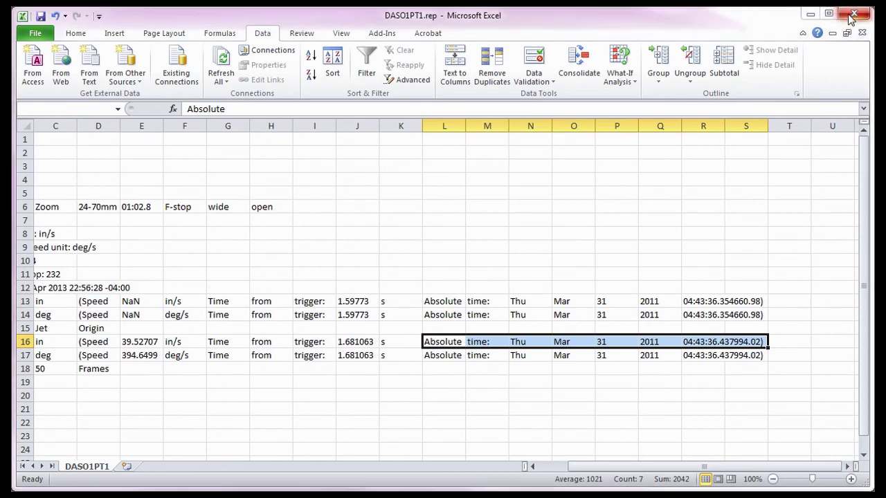
click(284, 275)
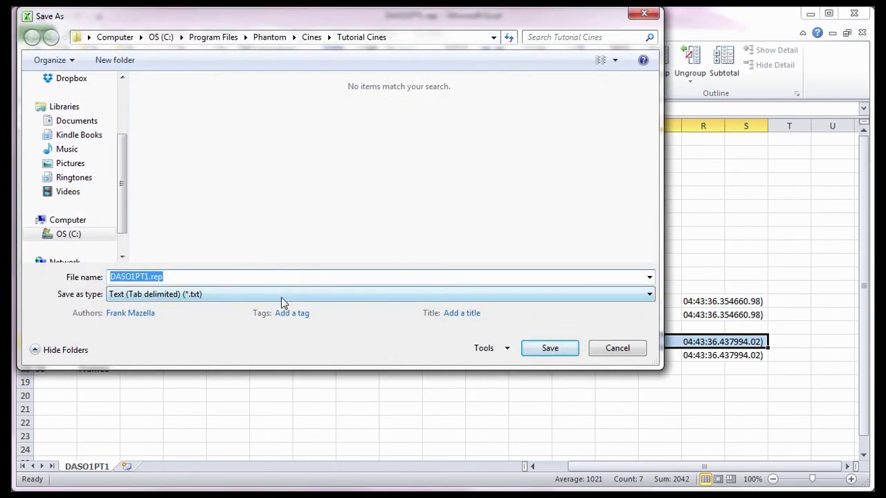
click(556, 354)
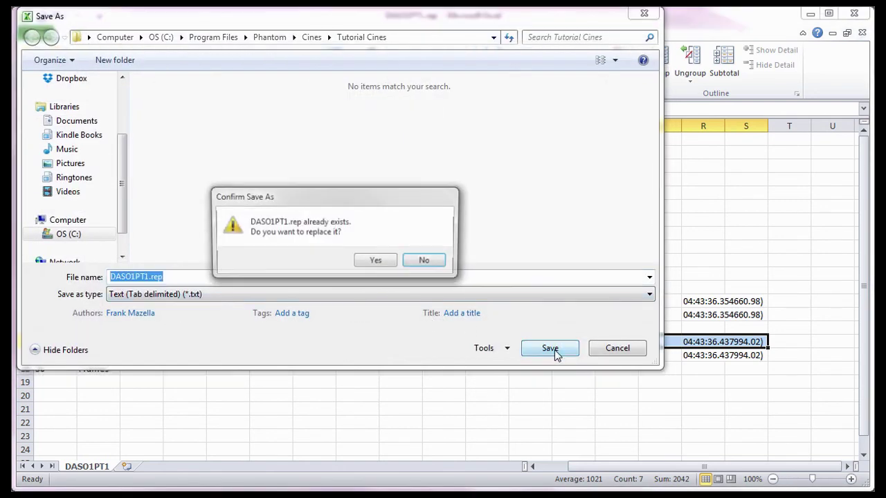
click(377, 262)
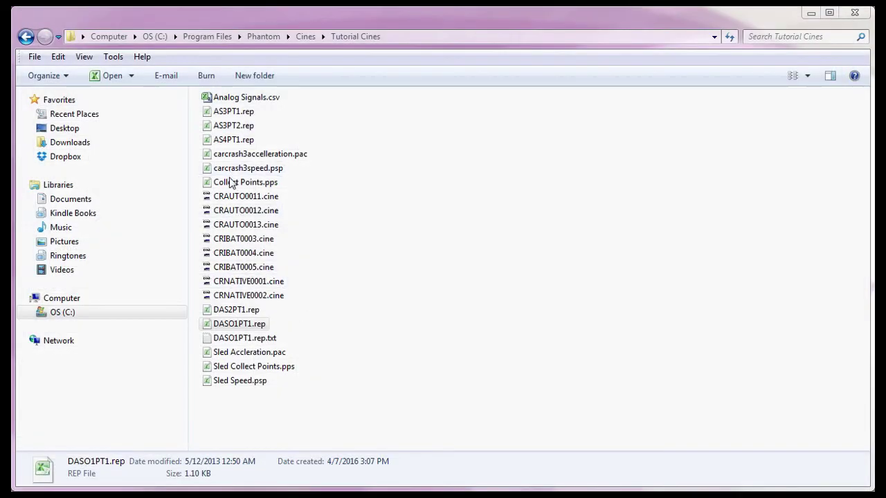
Open Collect Points.pps from the Tutorial Cines folder in Excel, accepting its mismatched file format.
double_click(230, 182)
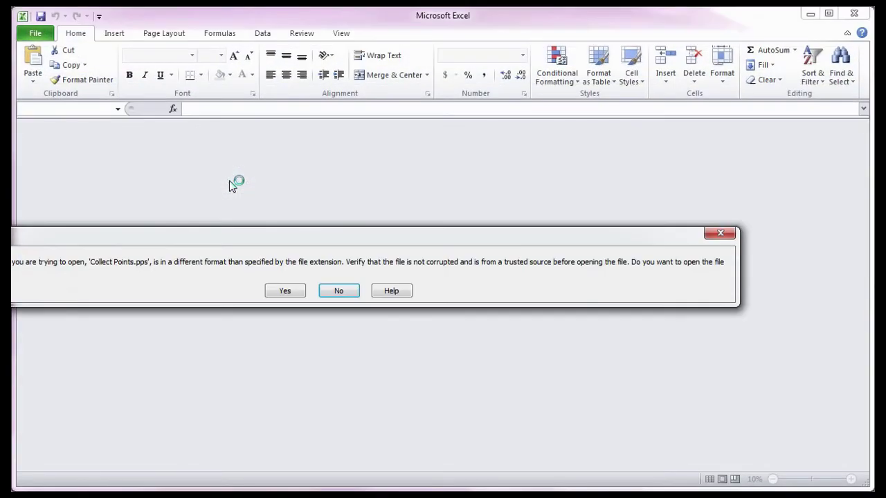
drag(203, 229, 310, 228)
click(385, 286)
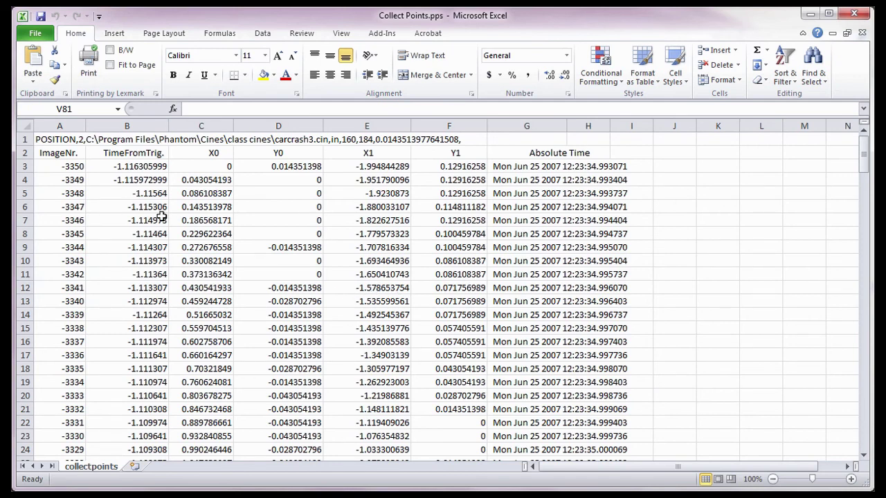
Examine the position header in row 1, the image number and time-from-trigger columns, and the X and Y coordinate columns C to F.
click(23, 139)
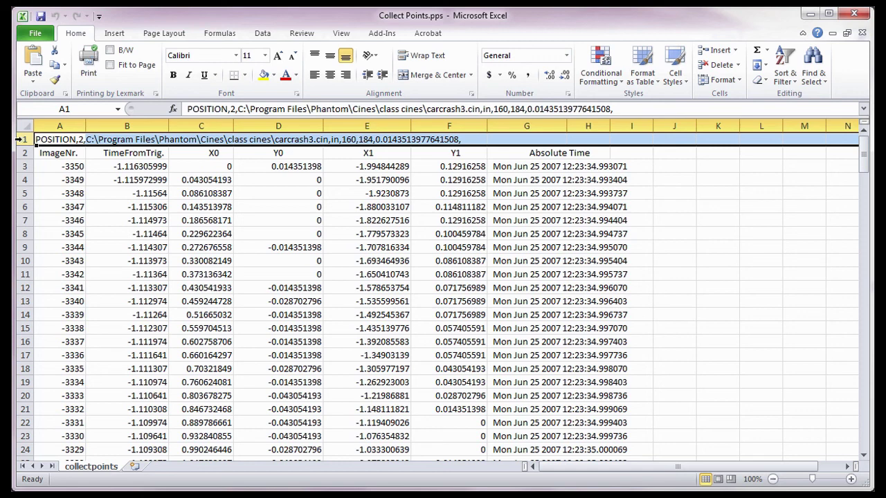
click(60, 125)
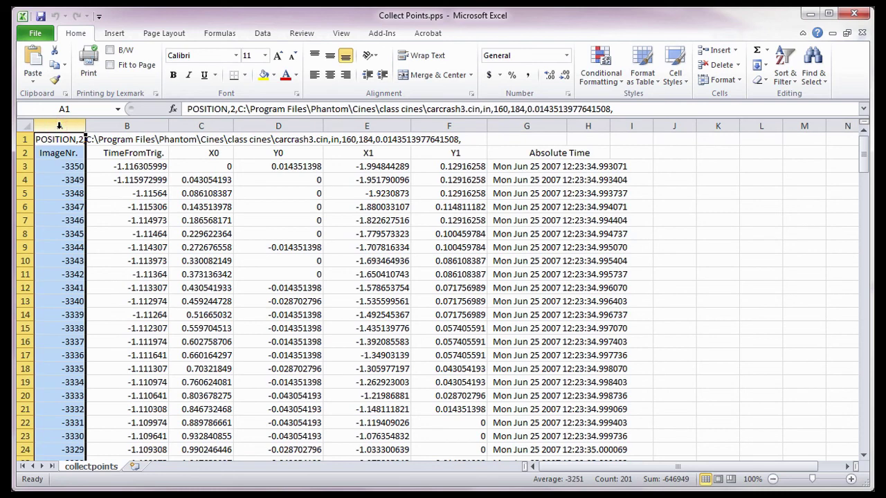
click(139, 125)
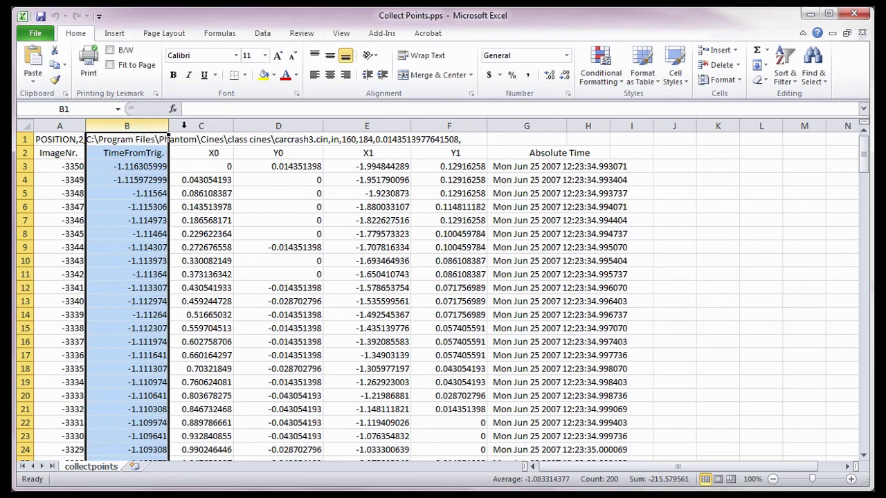
drag(201, 125, 427, 121)
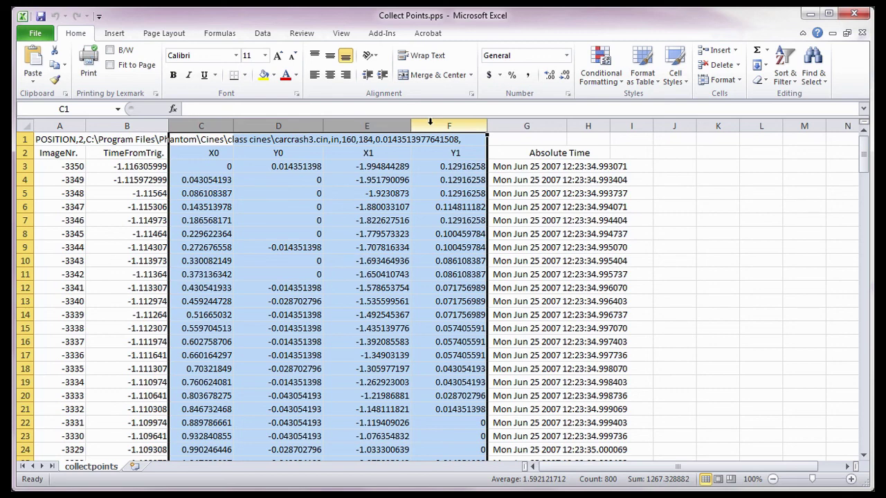
Examine the Absolute Time column G of the collectpoints sheet.
drag(530, 128, 619, 116)
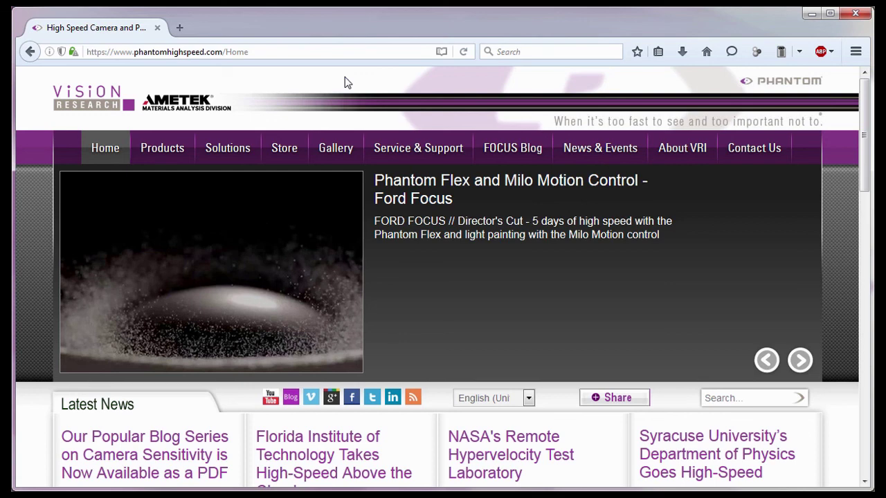
In the web browser, open the Service & Support training page of phantomhighspeed.com.
click(129, 60)
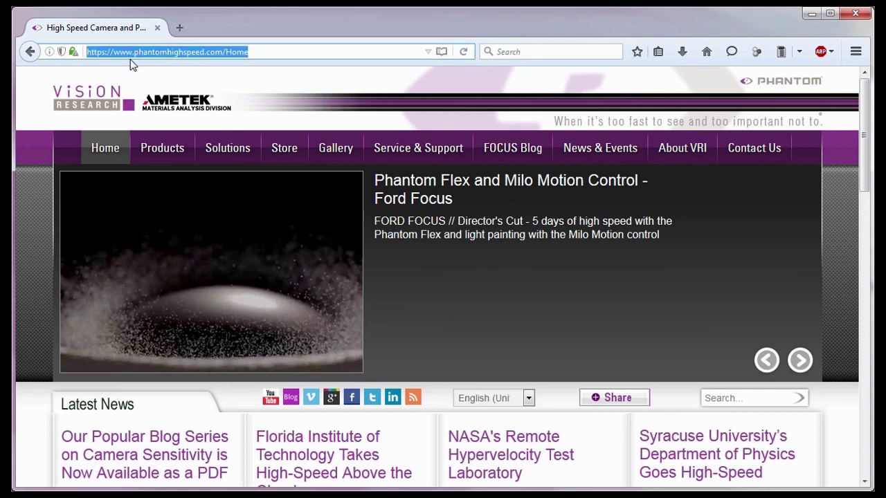
mouse_move(401, 152)
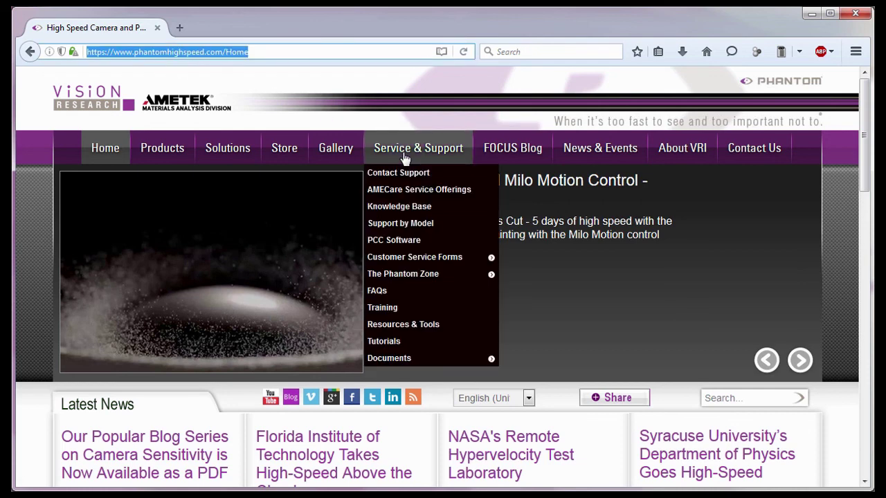
click(402, 308)
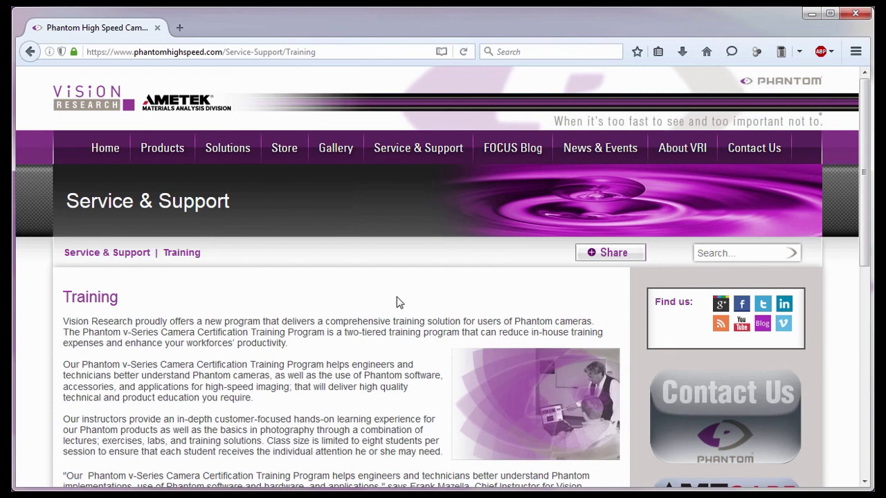
View the North American Sales contacts page, followed by the International Sales contacts page.
mouse_move(740, 152)
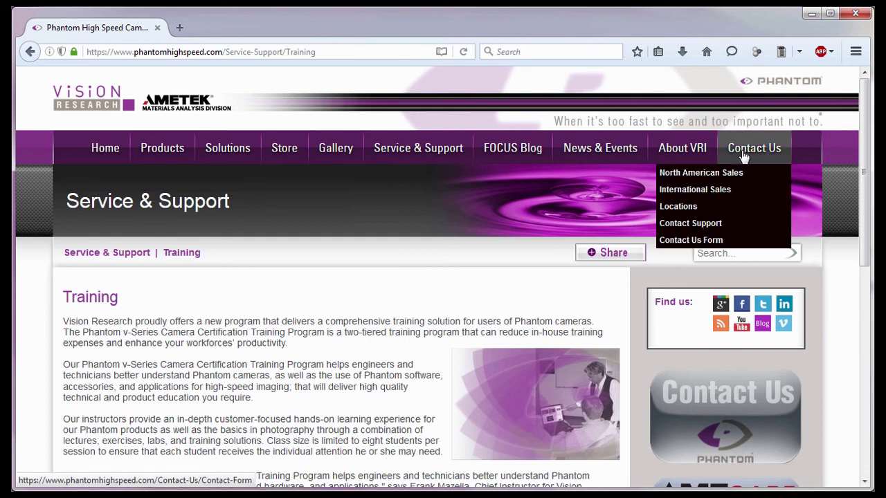
click(738, 174)
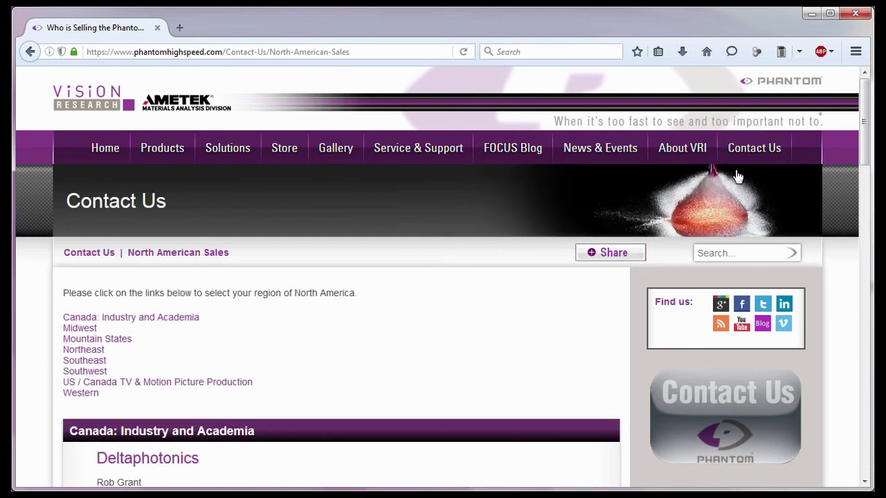
mouse_move(757, 159)
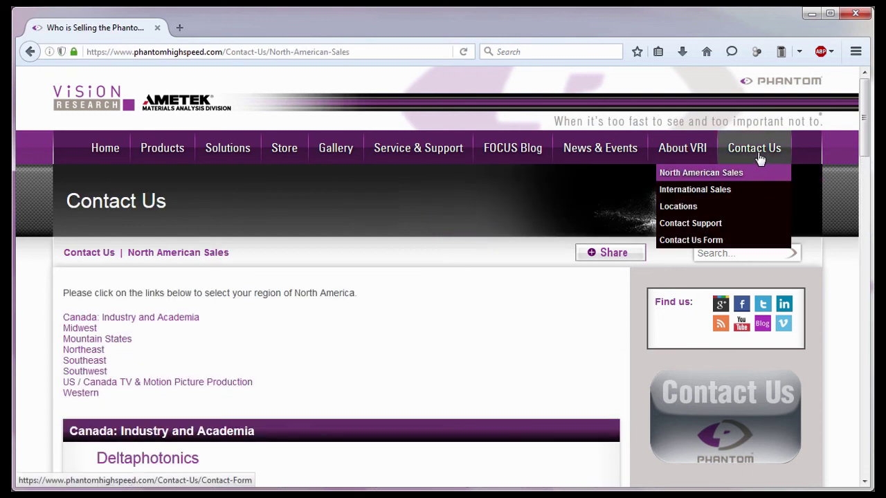
click(747, 192)
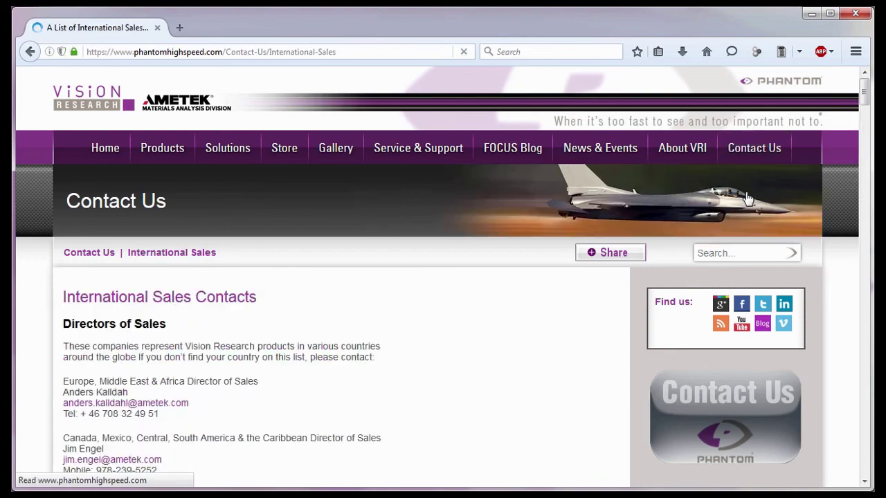